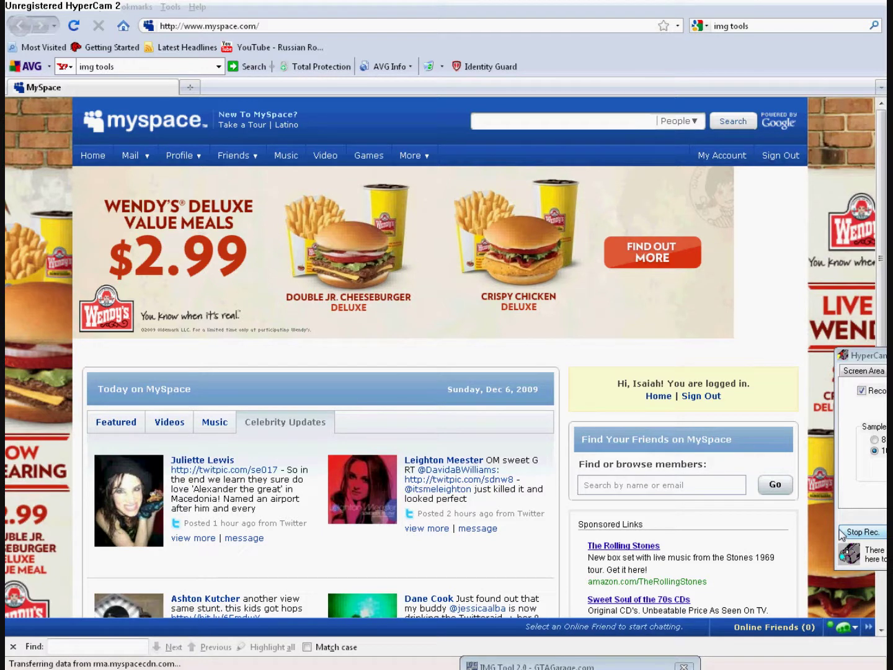
Search the web for "img tools" and open the IMG Tool 2.0 download page on The GTA Place
left_click(734, 25)
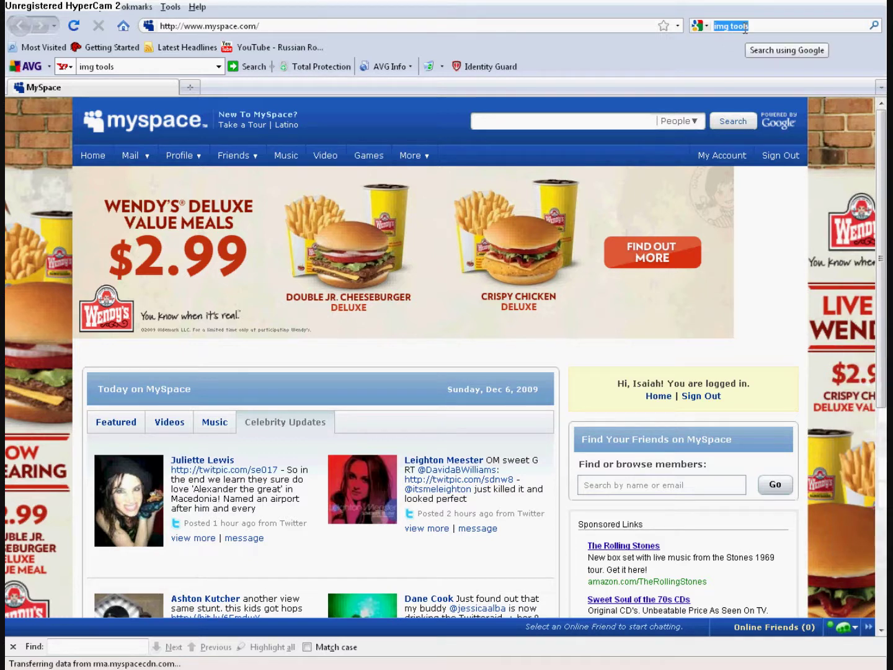
key("Return")
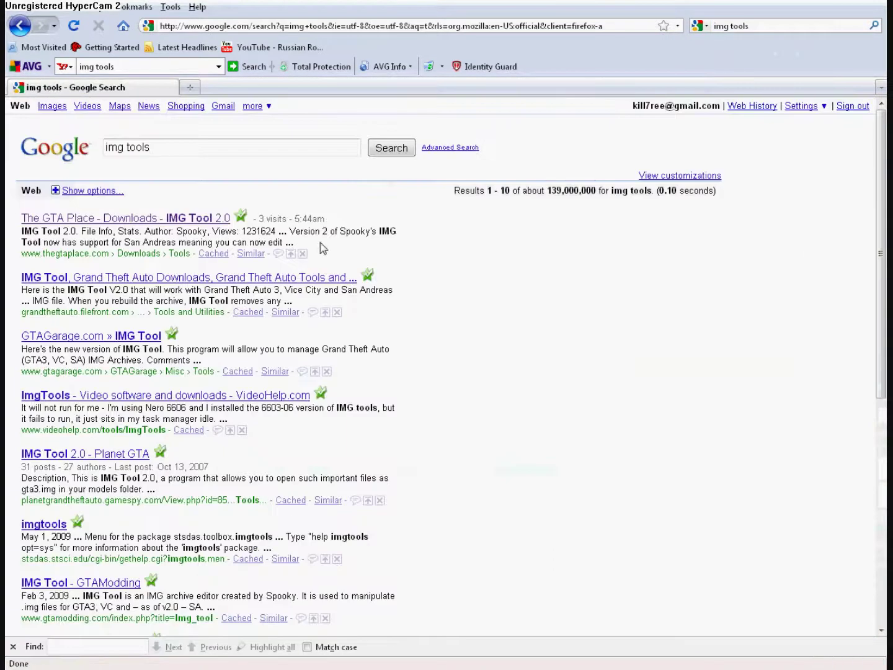
left_click(210, 149)
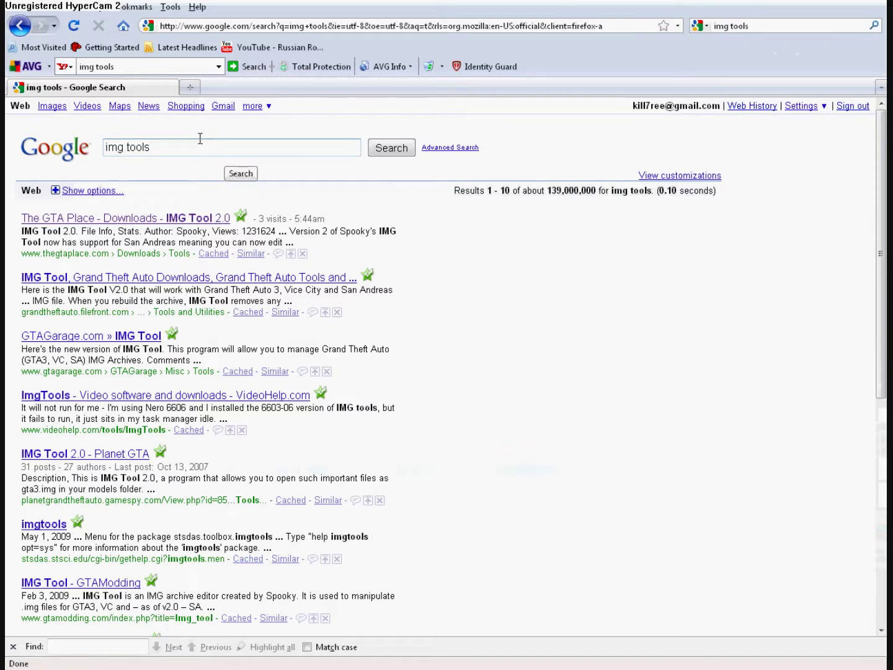
scroll(125, 273, "down", 5)
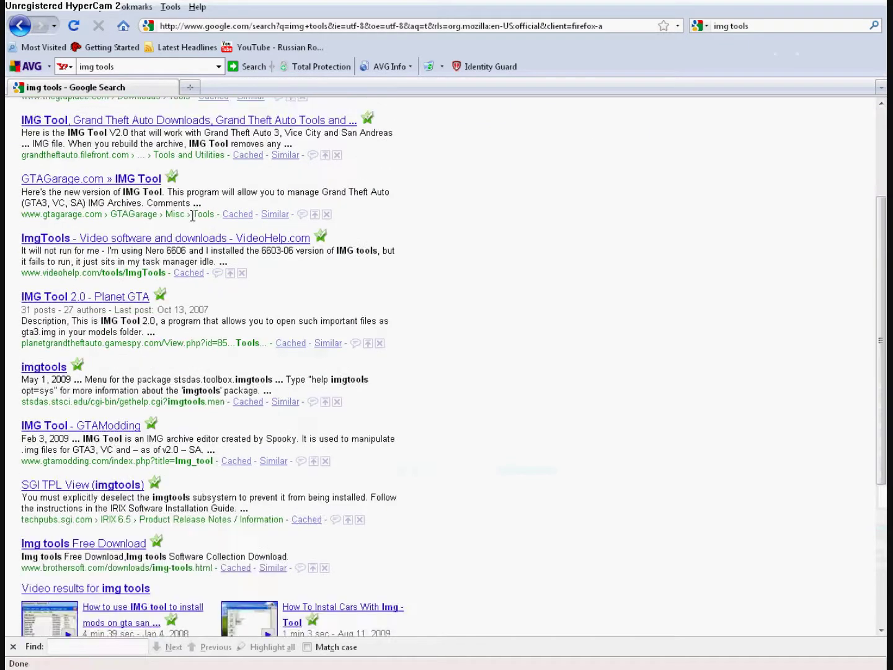
scroll(125, 272, "up", 5)
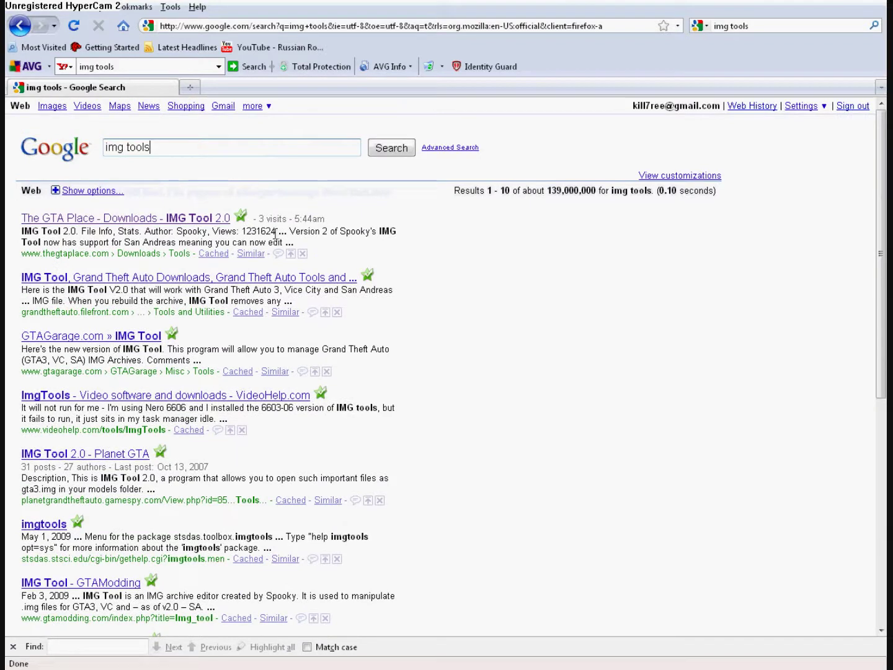
left_click(204, 218)
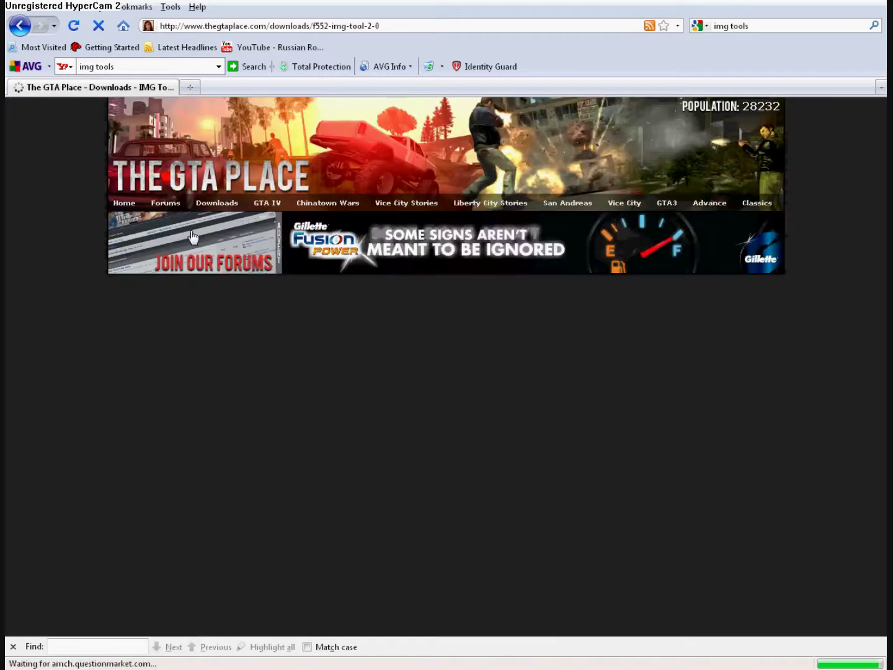
Request the IMG Tool 2.0 download from its page and cancel the prompt for imgtool20.zip
scroll(295, 304, "down", 5)
scroll(296, 305, "down", 3)
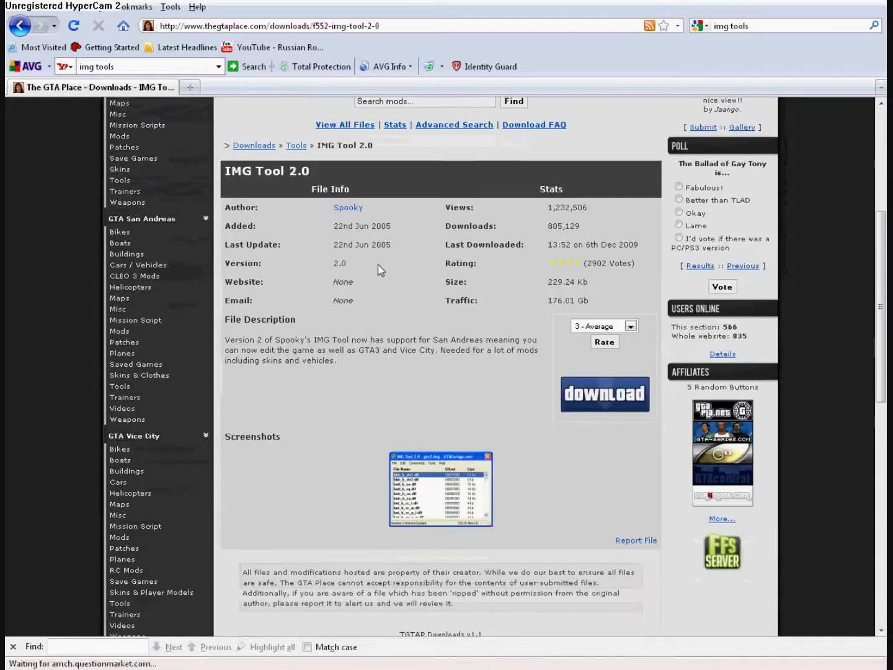
scroll(379, 263, "up", 9)
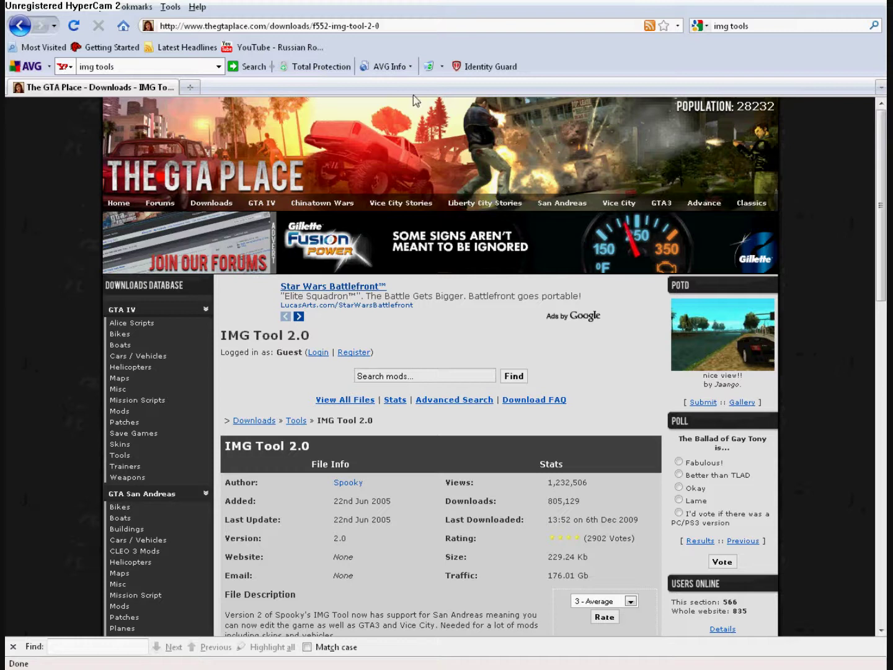
scroll(304, 340, "down", 10)
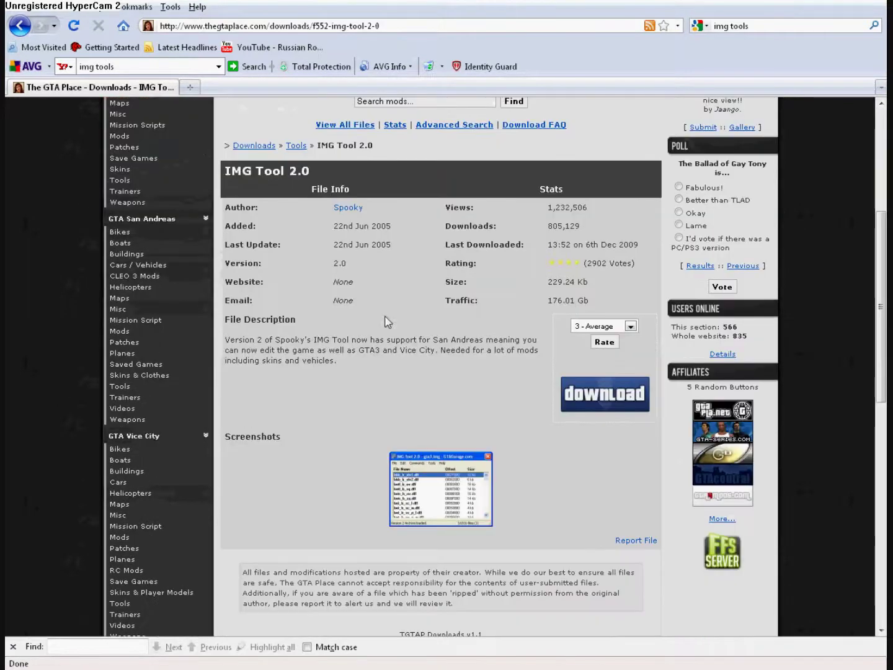
left_click(565, 395)
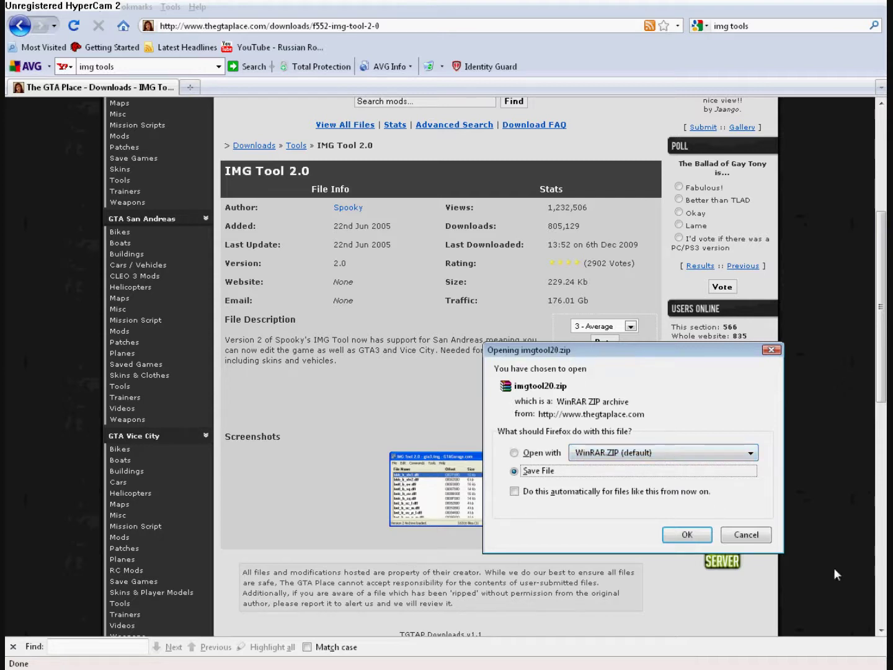
left_click(754, 540)
scroll(533, 465, "up", 5)
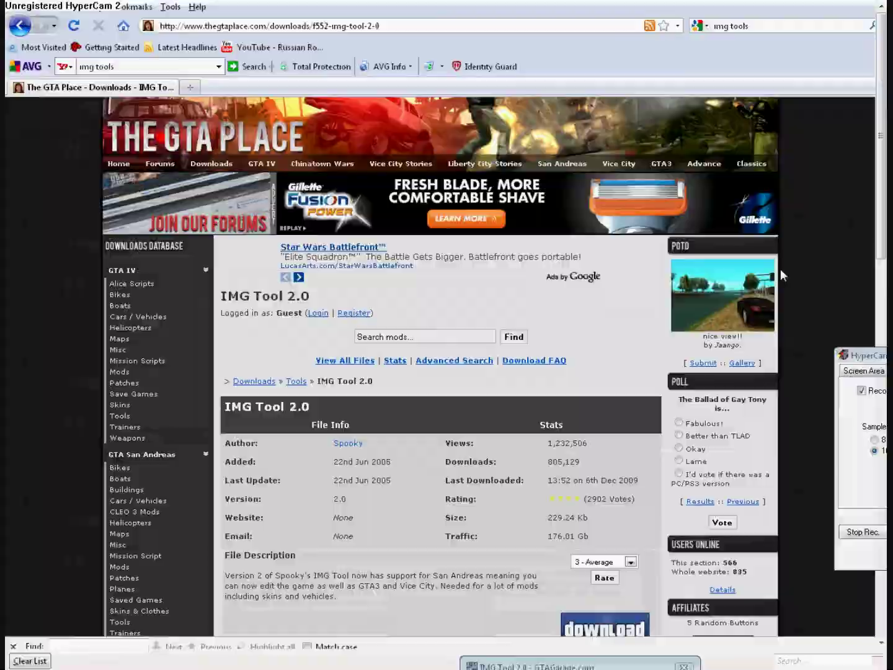
Switch to IMG Tool 2.0 and open the gta3 archive from the models folder inside New Folder (6)
key("ctrl+shift+y")
left_click_drag(597, 665, 556, 291)
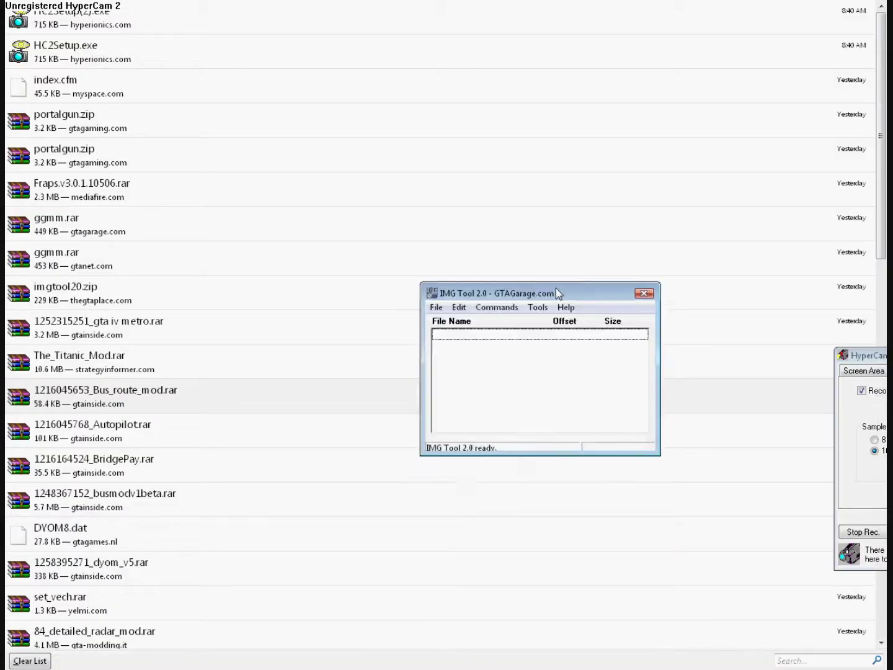
left_click(444, 309)
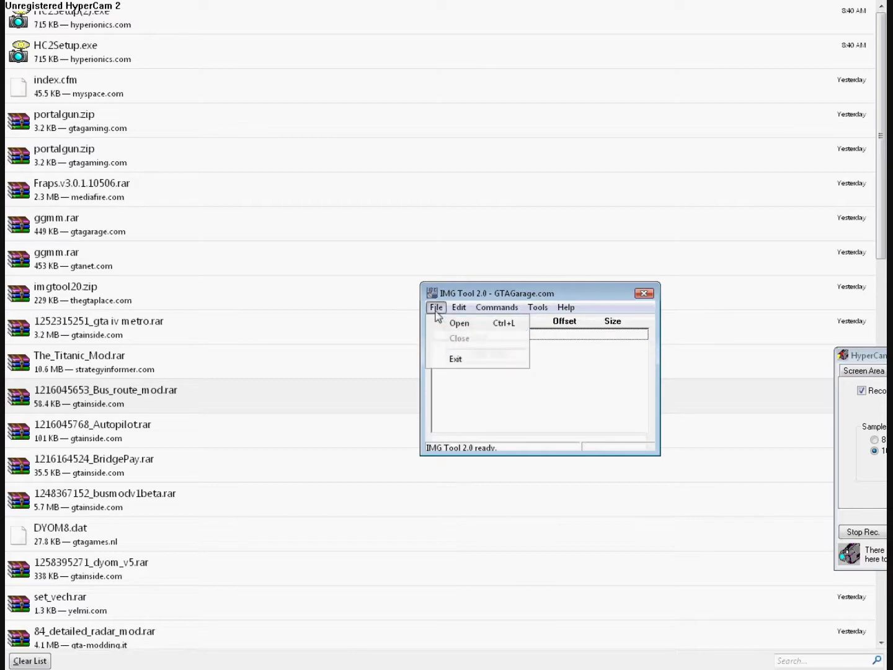
left_click(452, 323)
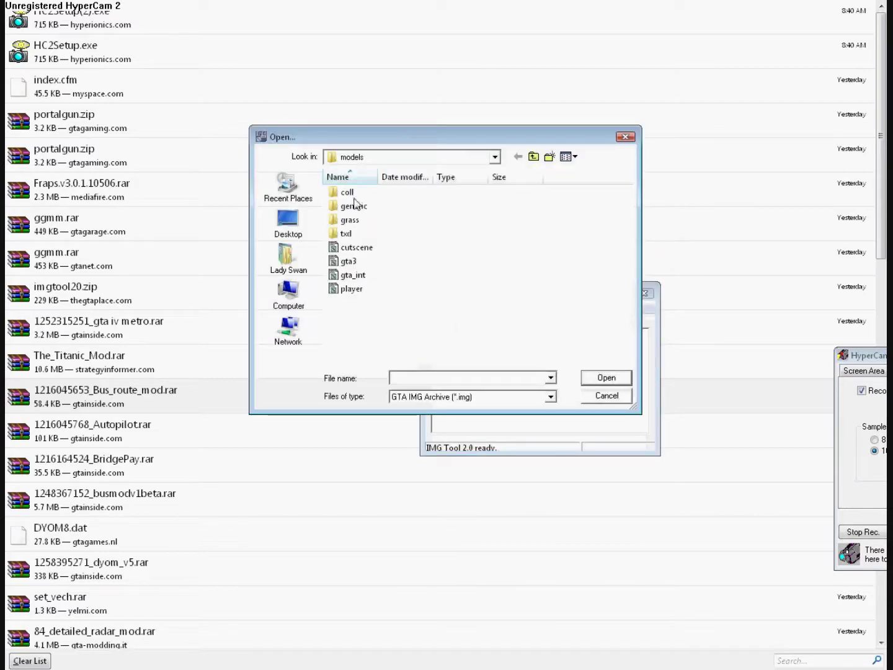
left_click(399, 160)
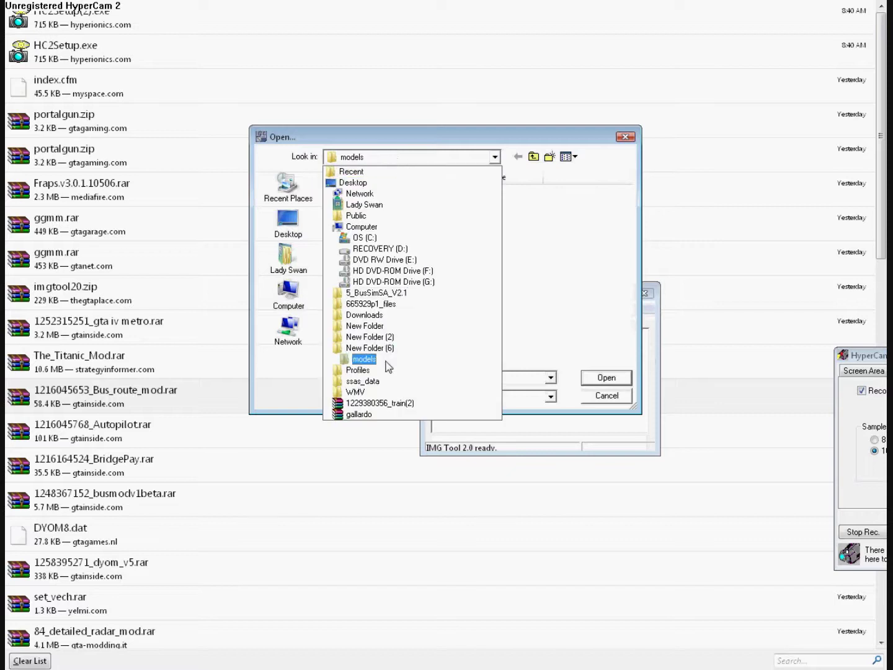
left_click(372, 348)
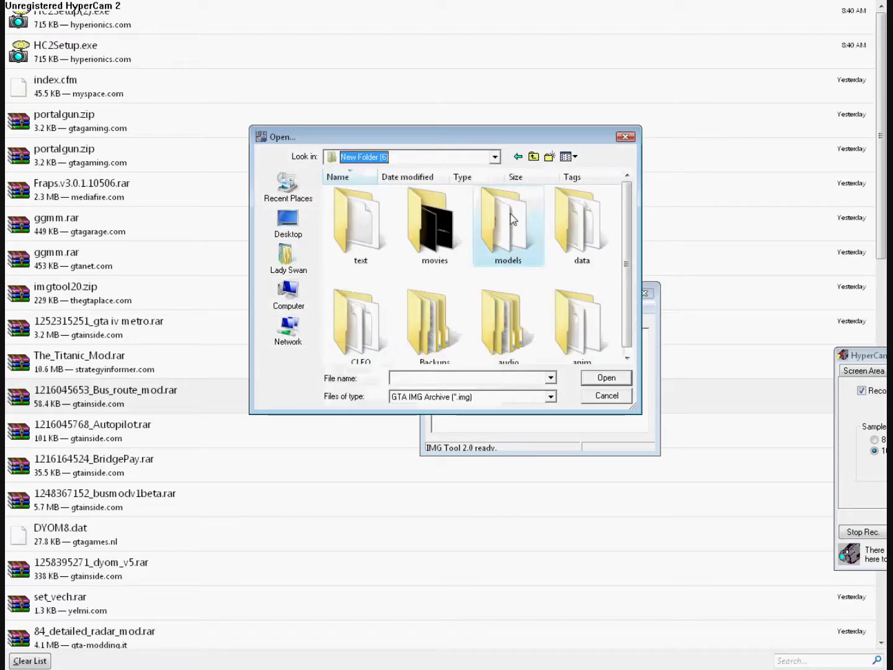
double_click(511, 218)
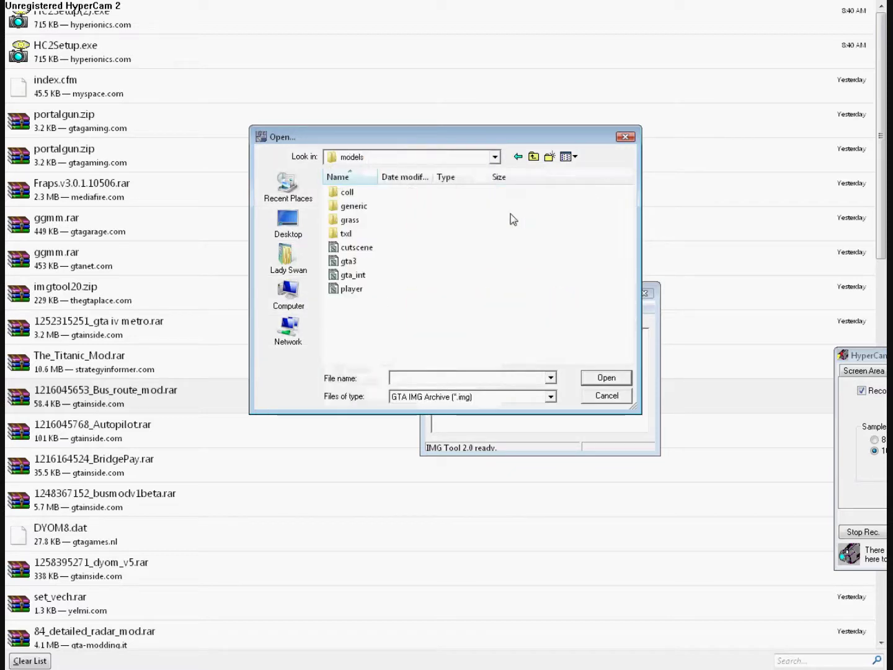
double_click(349, 261)
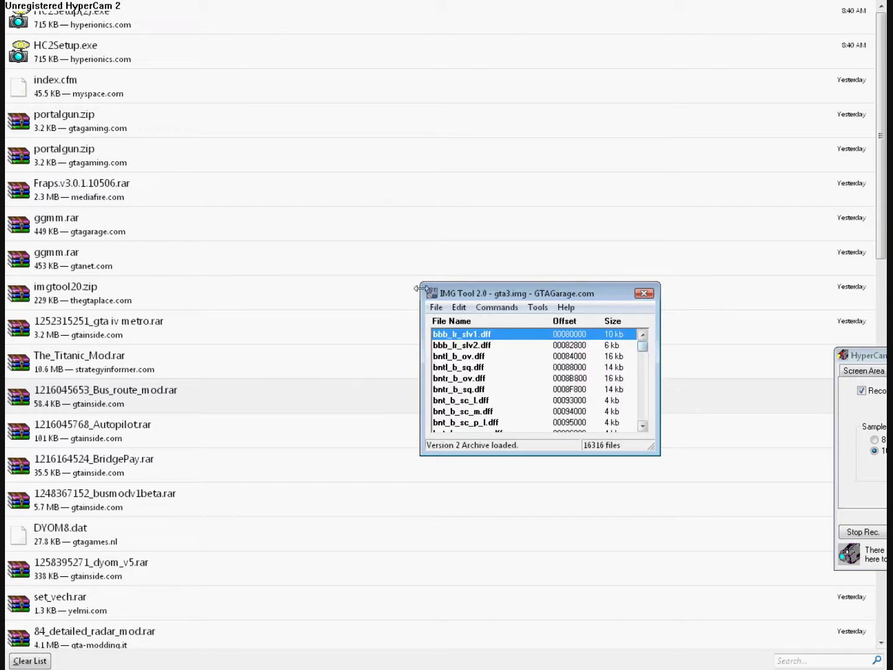
left_click(461, 309)
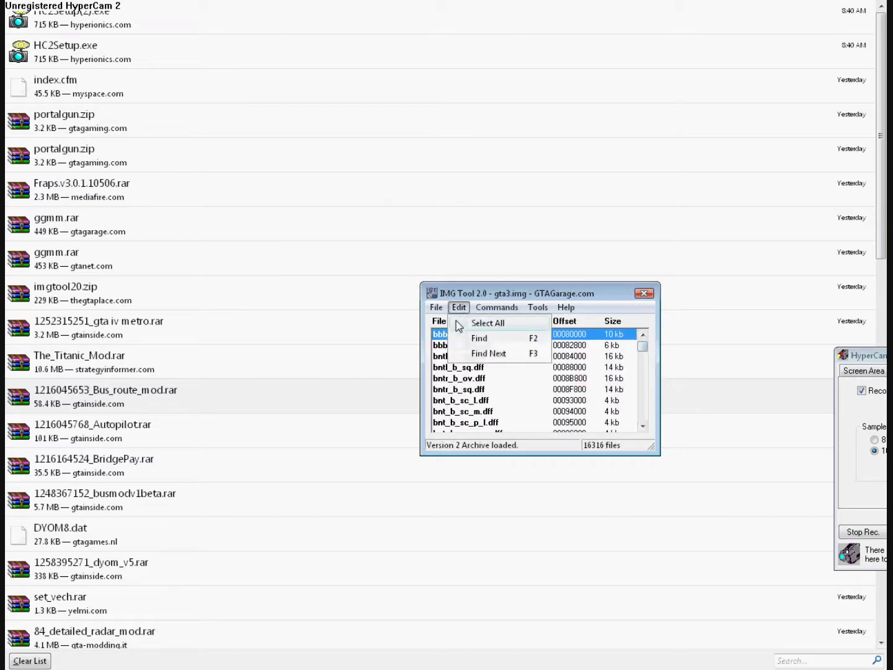
left_click(458, 294)
key("super")
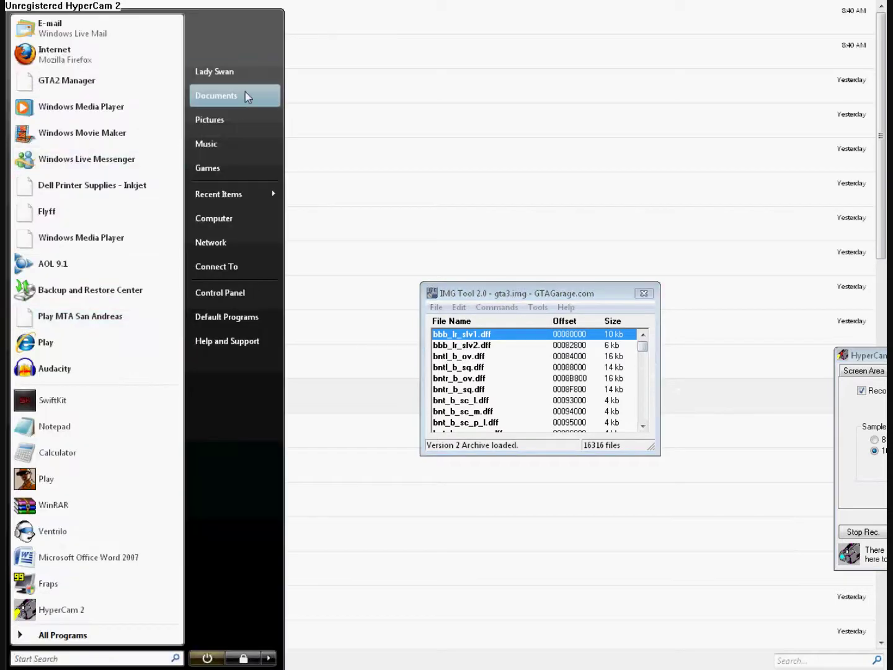
left_click(237, 104)
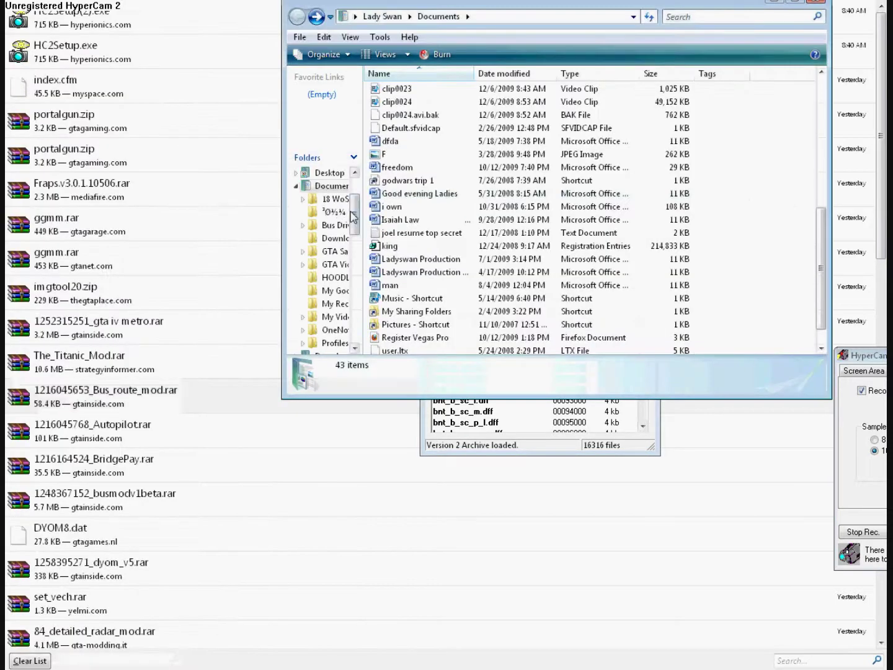
scroll(354, 208, "up", 1)
scroll(354, 208, "down", 3)
left_click(326, 278)
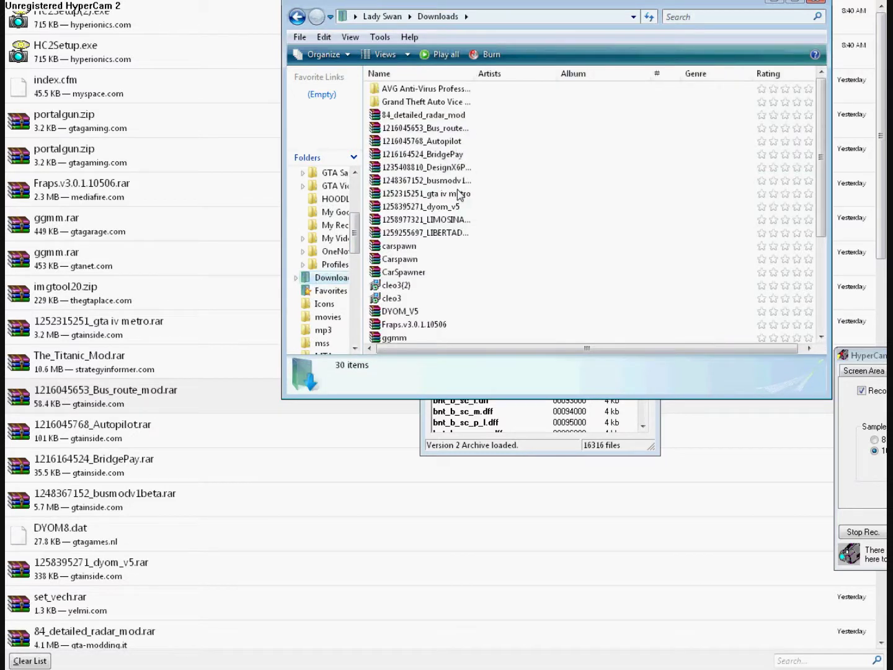
left_click(465, 233)
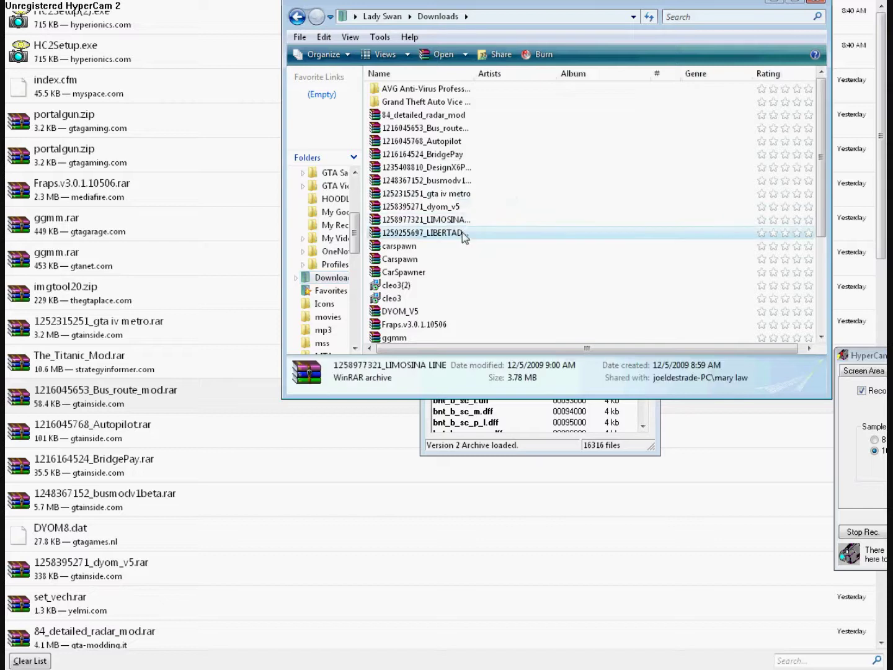
left_click(462, 194)
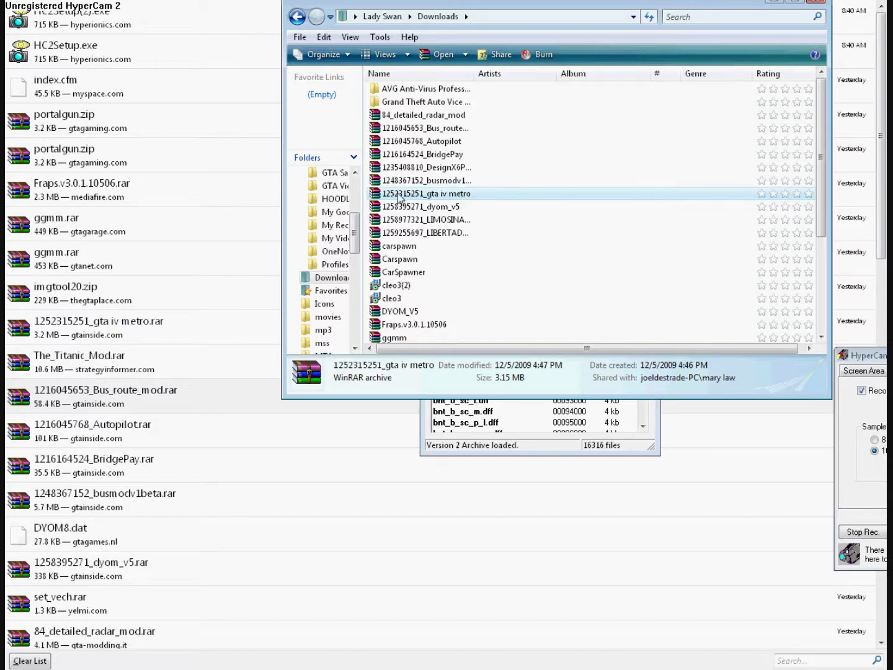
key("alt+F4")
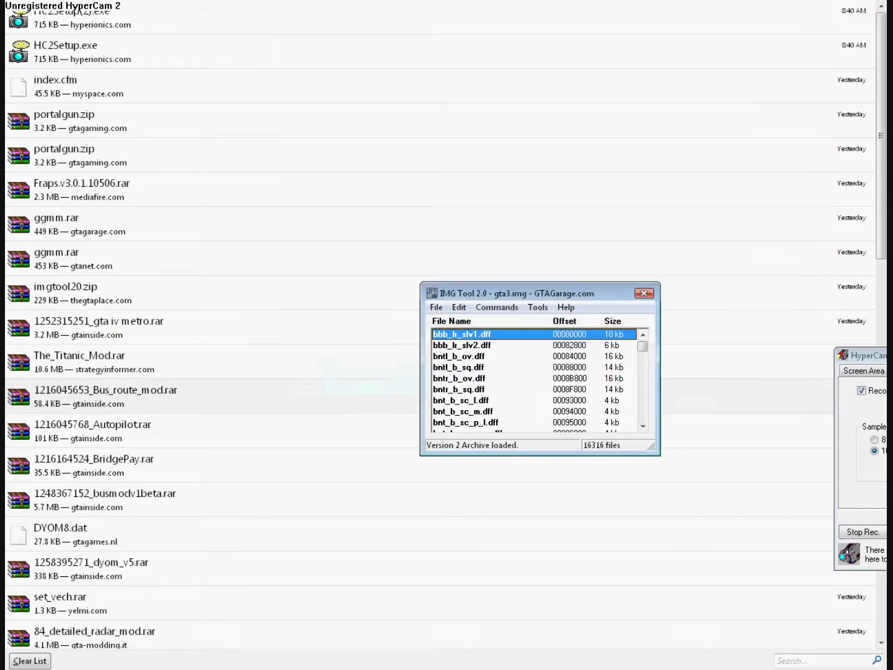
Clear the downloads list off the desktop and move the IMG Tool window away from the four streak files
key("alt+F4")
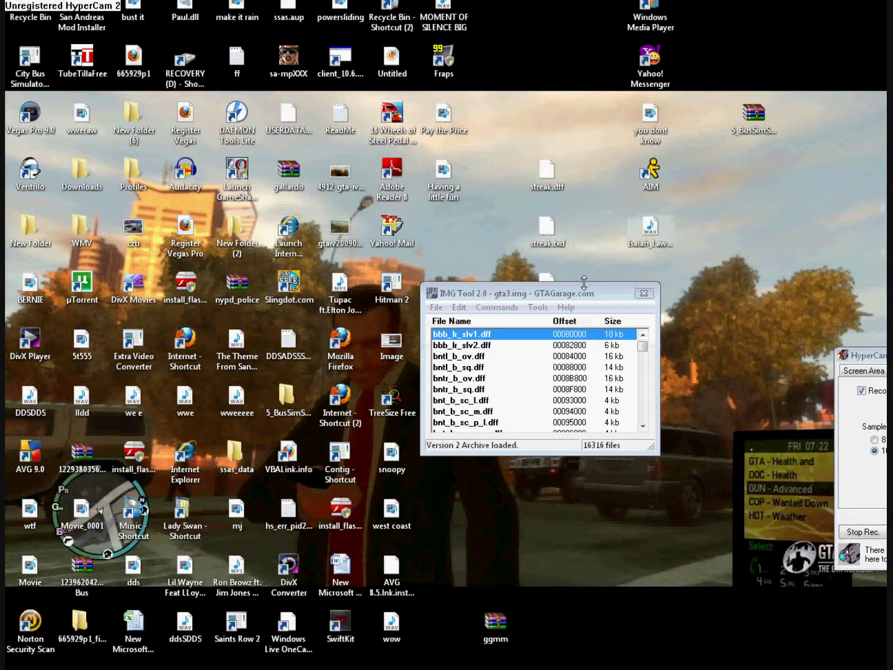
mouse_move(592, 305)
left_mouse_down()
mouse_move(892, 291)
mouse_move(824, 265)
left_mouse_up()
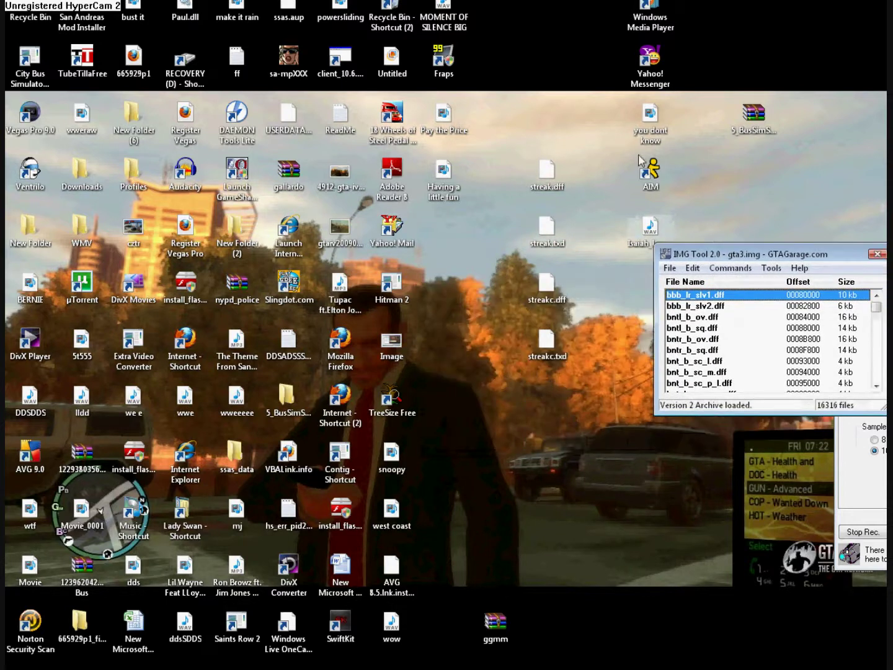
mouse_move(567, 132)
left_mouse_down()
mouse_move(581, 246)
mouse_move(568, 363)
mouse_move(520, 376)
mouse_move(563, 365)
mouse_move(526, 354)
left_mouse_up()
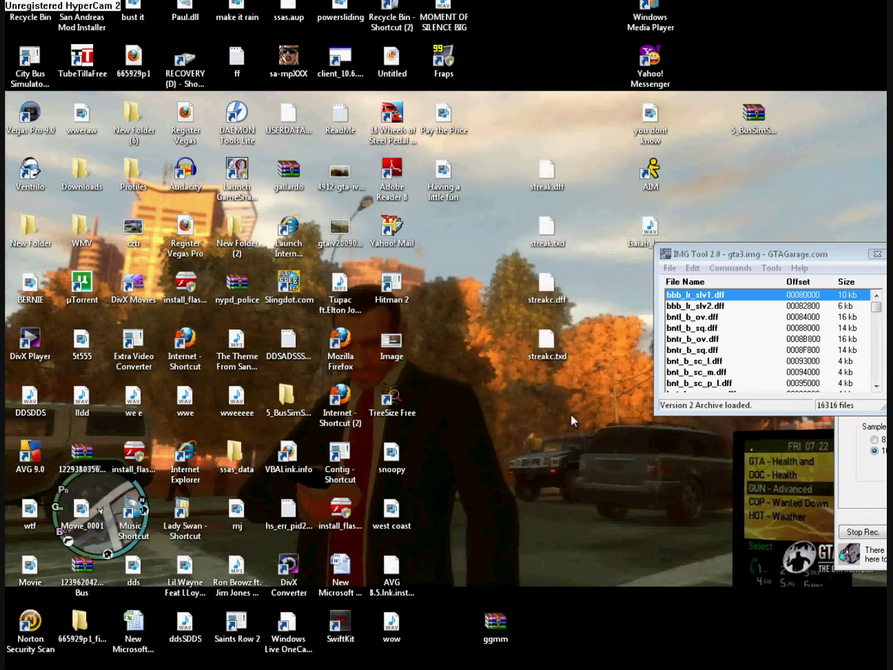
left_click_drag(570, 414, 544, 159)
left_click(554, 204)
left_click(555, 247)
Find streak.txd in the gta3.img archive and bring the neighbouring streak entries into view
left_click(694, 267)
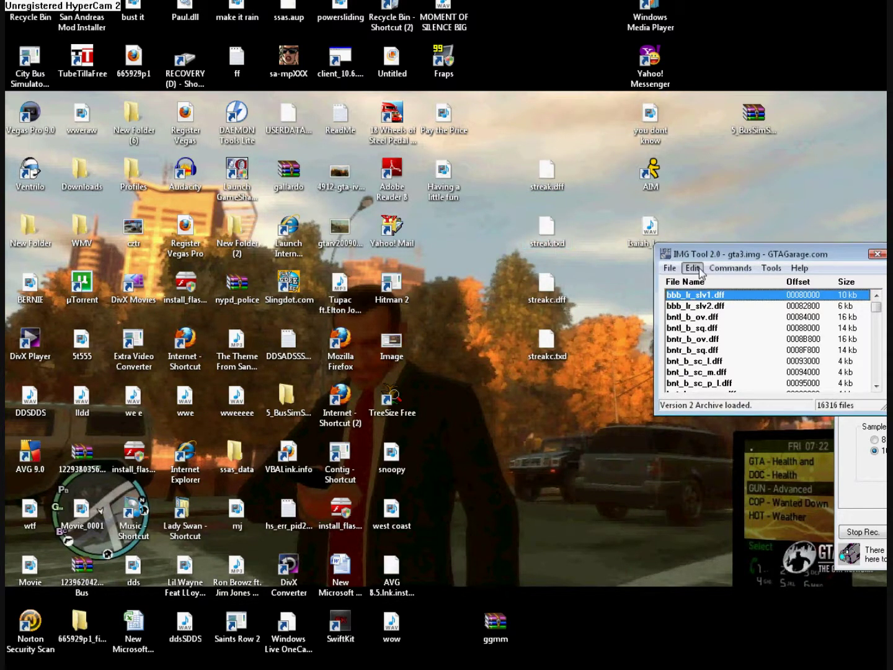
left_click(710, 297)
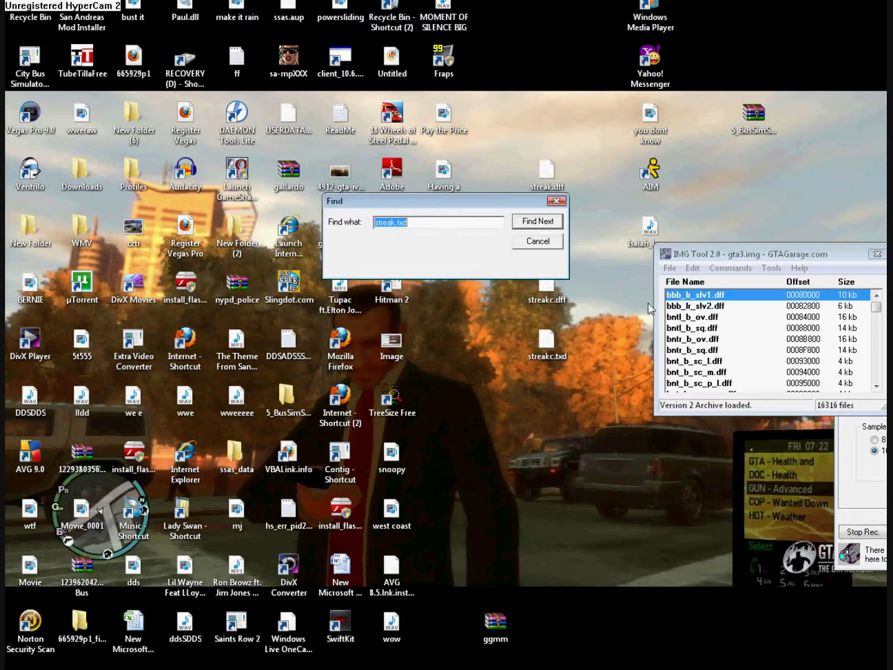
left_click(530, 223)
left_click_drag(727, 259, 668, 230)
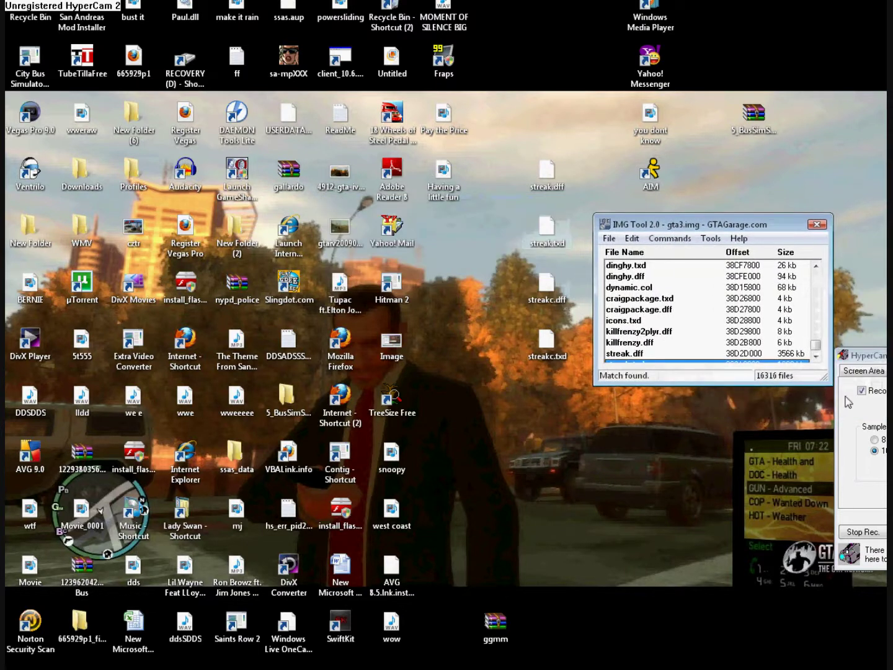
left_click(815, 357)
left_click(815, 357)
left_click(816, 357)
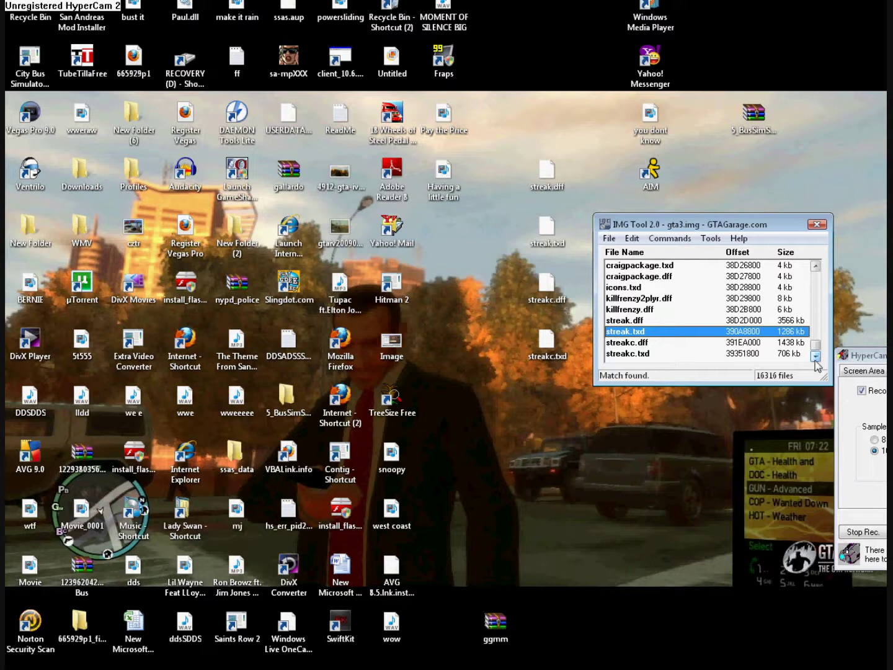
Select the streak.dff, streak.txd, streakc.dff and streakc.txd entries in the archive and inspect the operations available for them, changing nothing
left_click(738, 359)
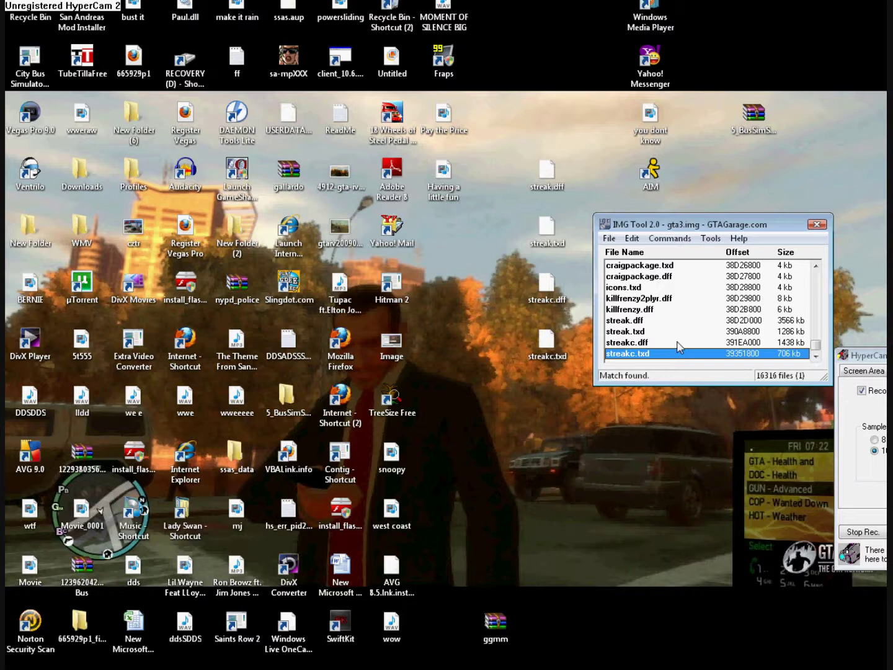
left_click(633, 343, "ctrl")
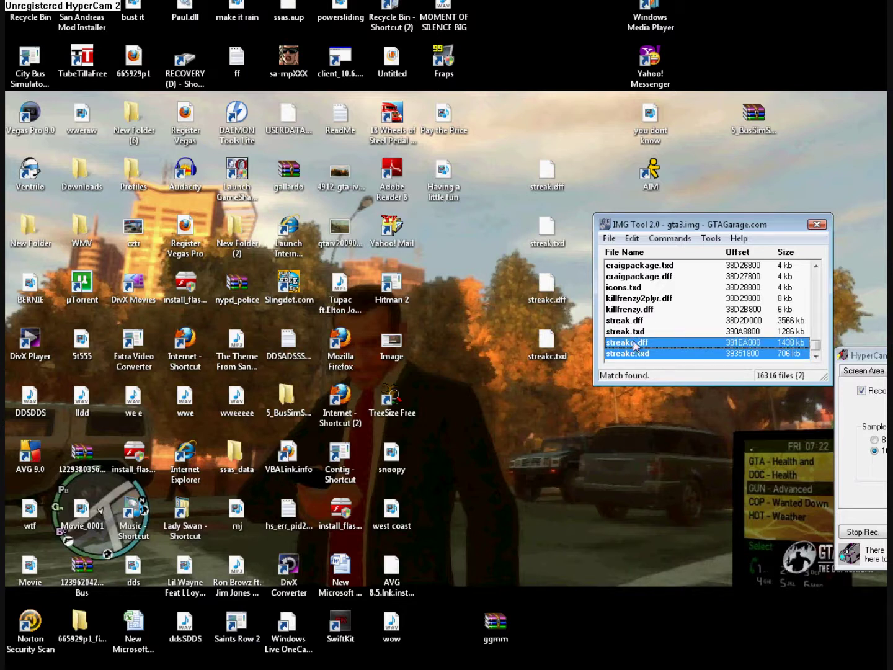
left_click(633, 331, "ctrl")
left_click(637, 322, "ctrl")
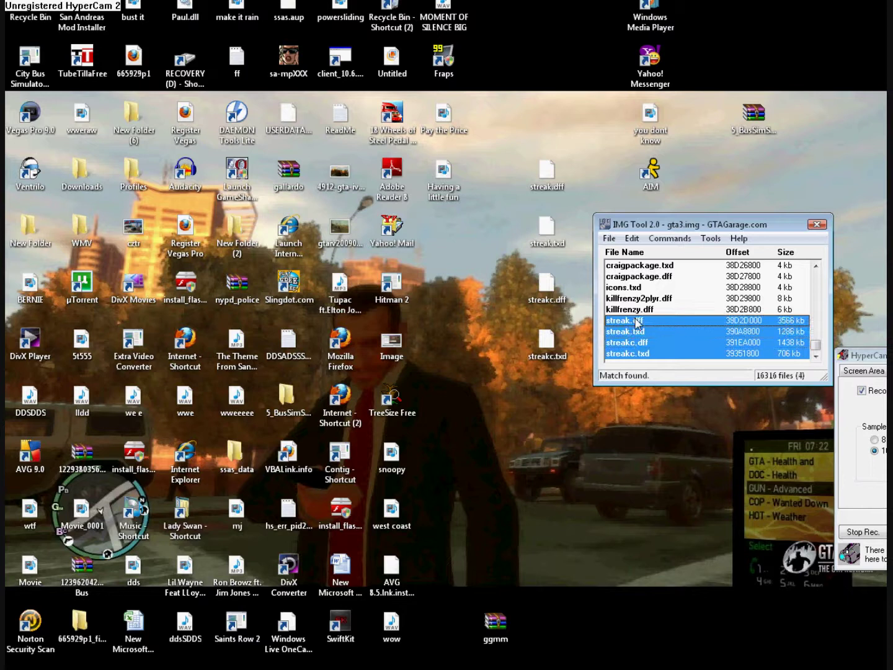
right_click(656, 345)
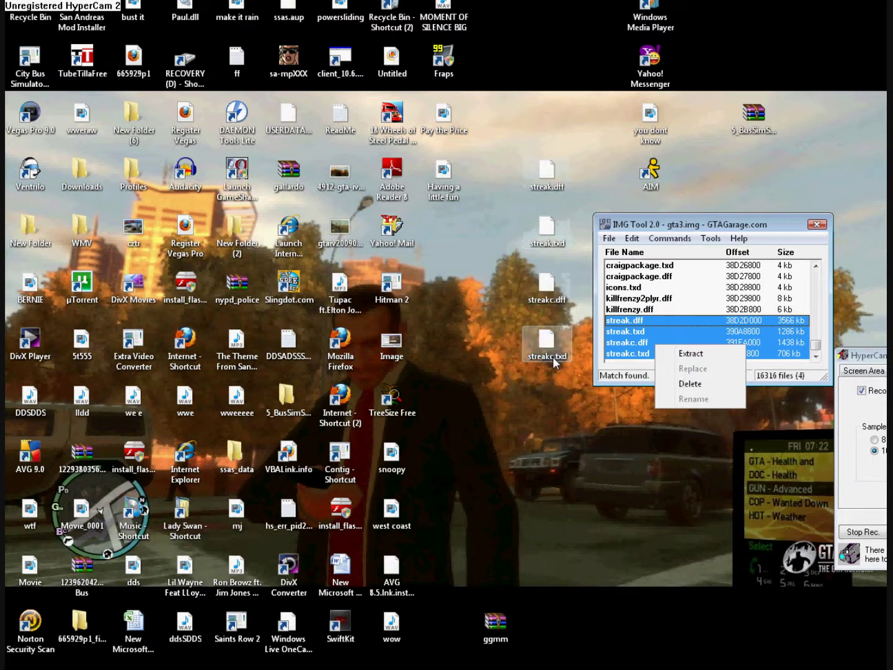
left_click(627, 326)
Start adding files to the gta3.img archive and browse to the streak files on the Desktop
left_click(633, 238)
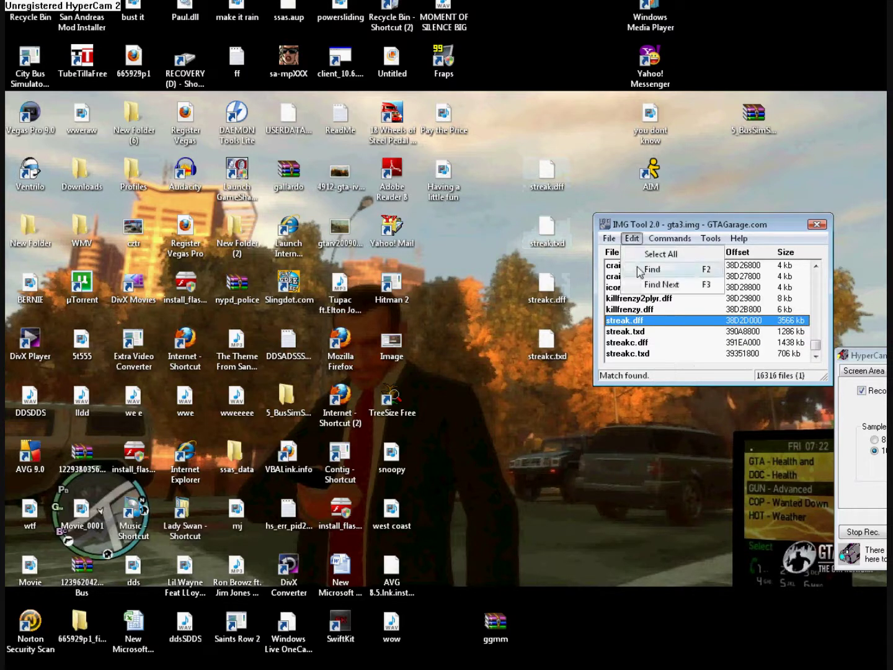
mouse_move(652, 243)
left_click(662, 256)
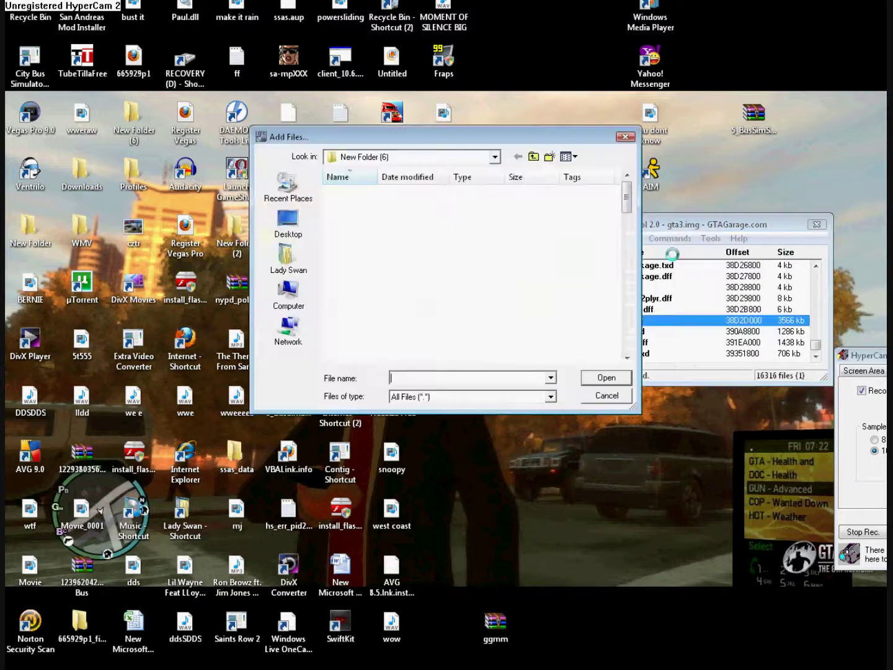
left_click_drag(628, 205, 628, 216)
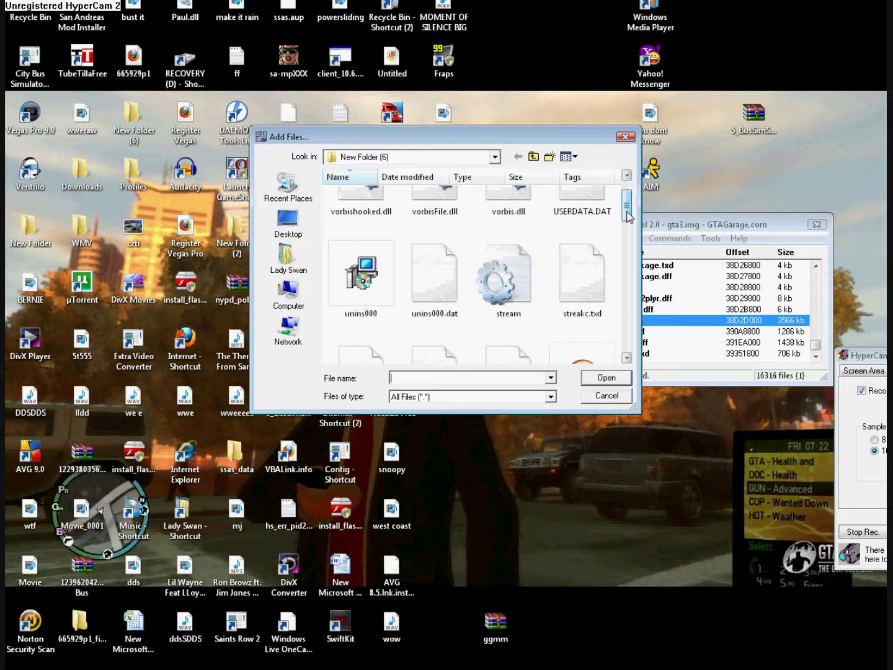
left_click_drag(629, 216, 634, 352)
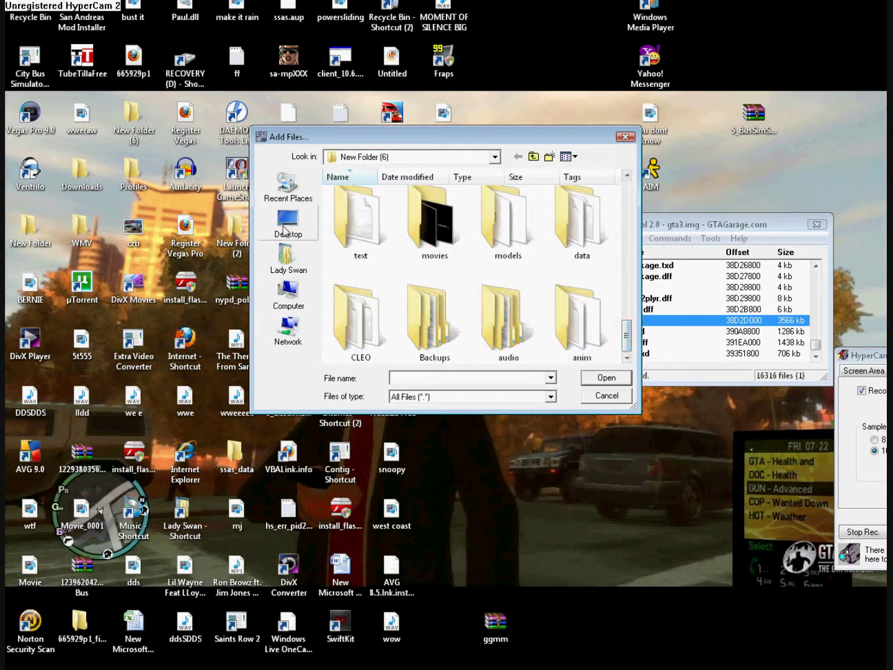
left_click(287, 221)
left_click(285, 262)
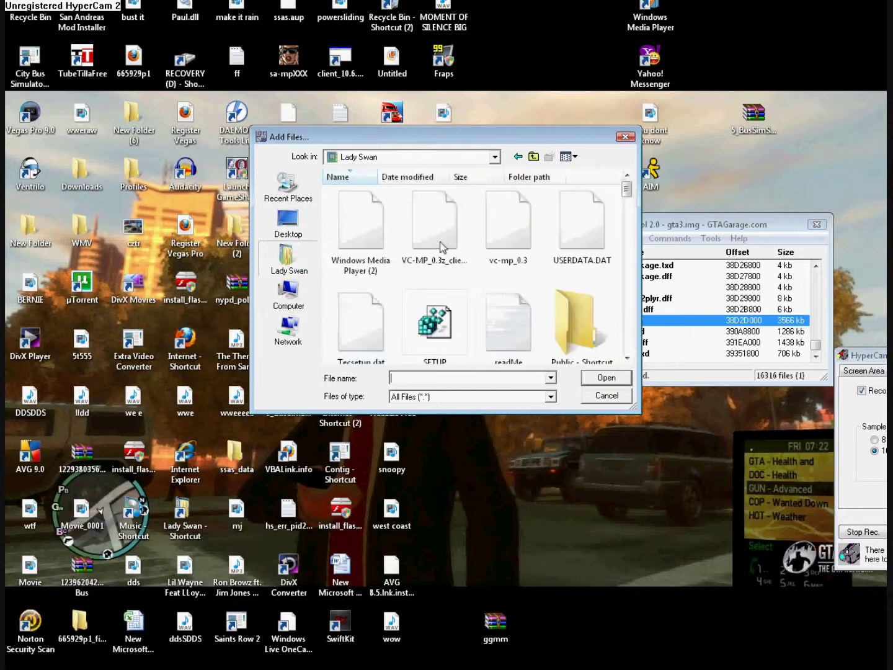
left_click(295, 239)
mouse_move(625, 340)
left_mouse_down()
mouse_move(625, 181)
mouse_move(628, 221)
left_mouse_up()
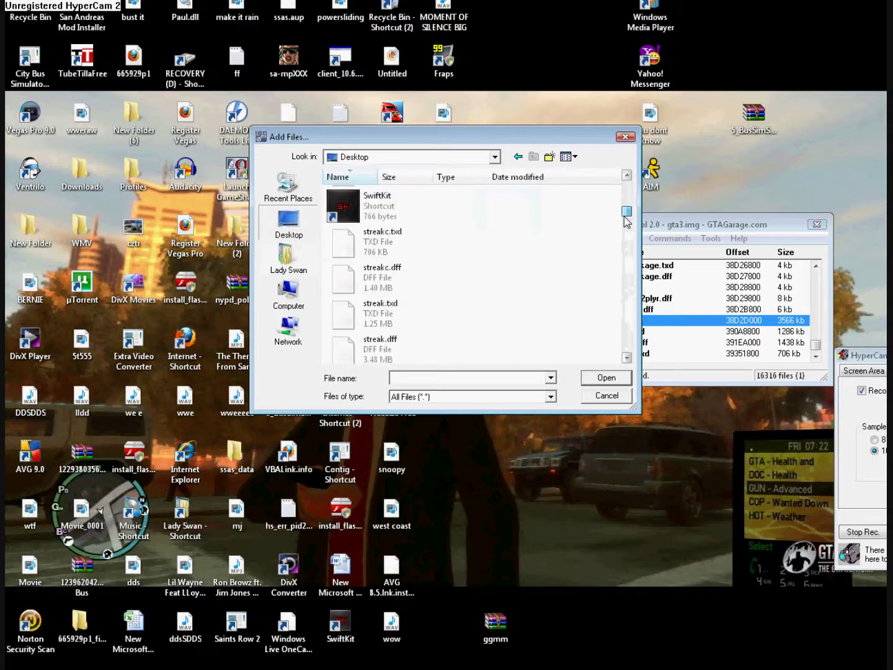
Select streakc.txd, streakc.dff, streak.txd and streak.dff as the files to add, and dismiss the Add Files dialog without importing
left_click(410, 250)
left_click(418, 285, "shift")
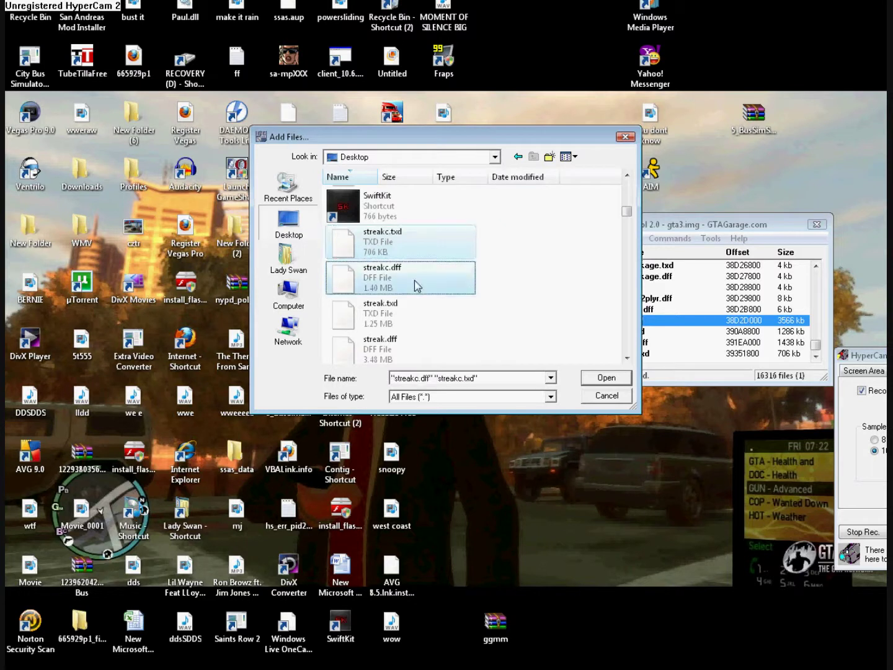
left_click(426, 338, "ctrl")
left_click(431, 319, "ctrl")
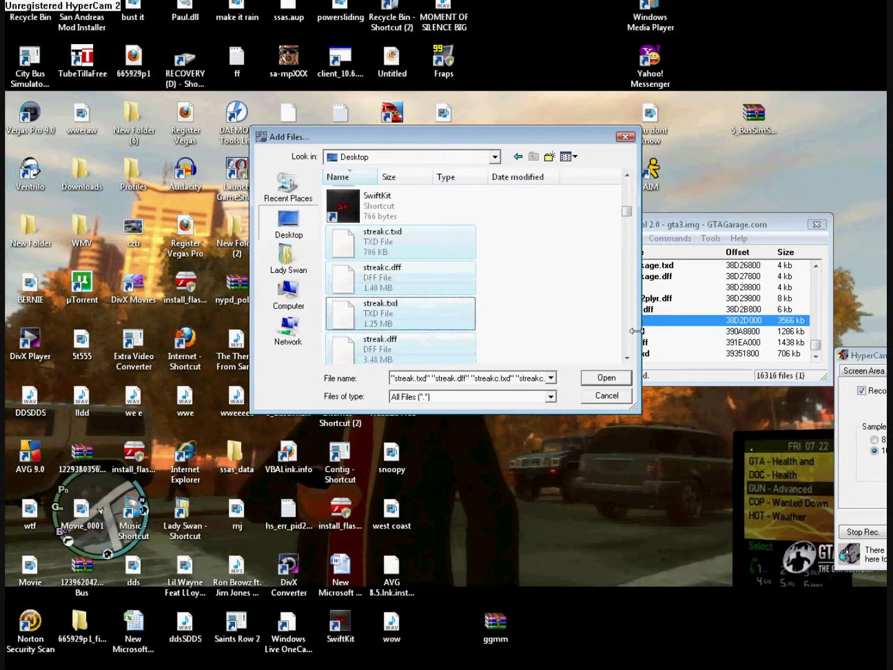
mouse_move(624, 213)
left_mouse_down()
mouse_move(629, 227)
mouse_move(630, 208)
left_mouse_up()
scroll(470, 255, "up", 1)
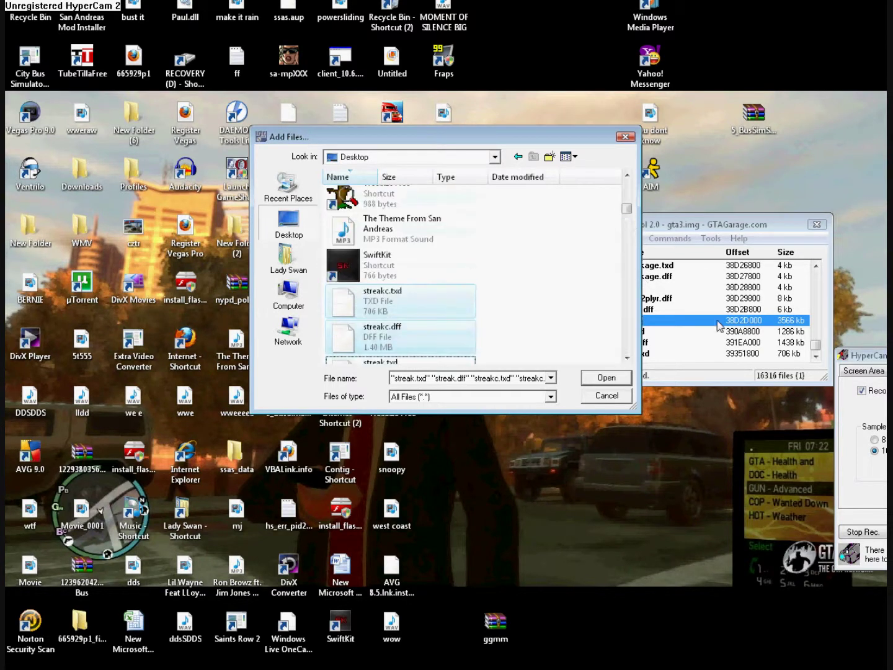
left_click(627, 137)
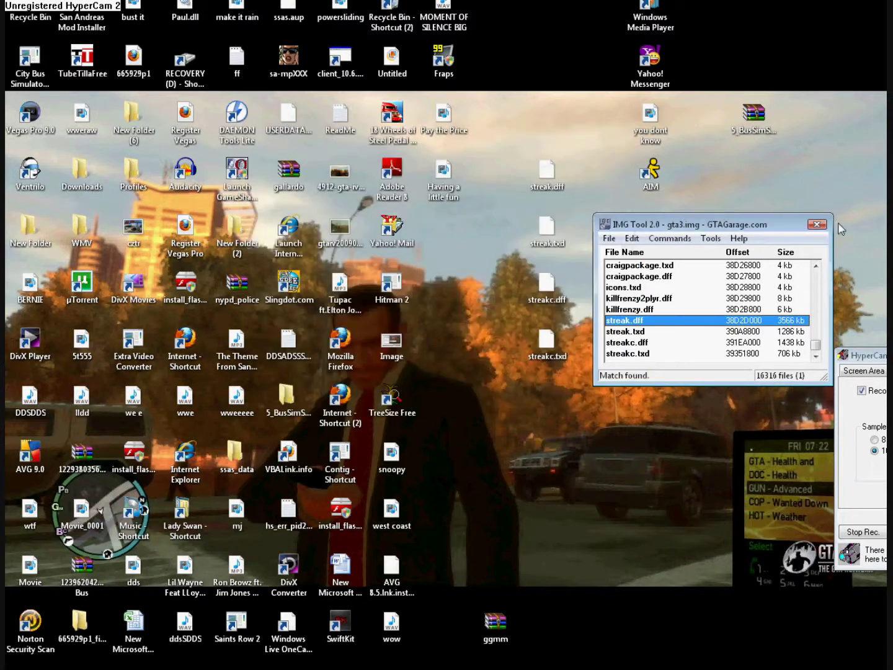
Locate the Rebuild Archive command without running it and close IMG Tool 2.0
left_click(672, 239)
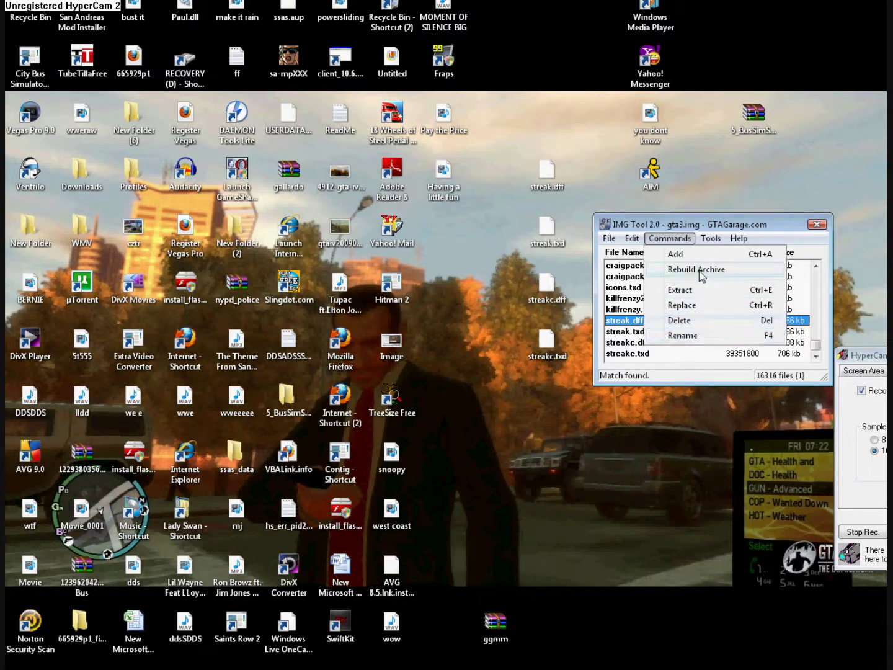
left_click(608, 316)
left_click(608, 311)
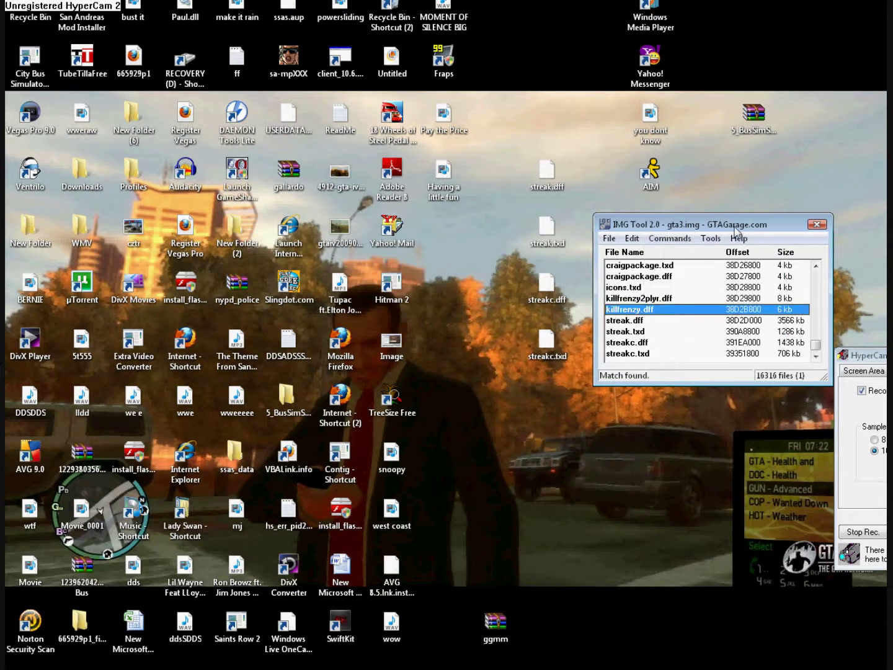
left_click(816, 224)
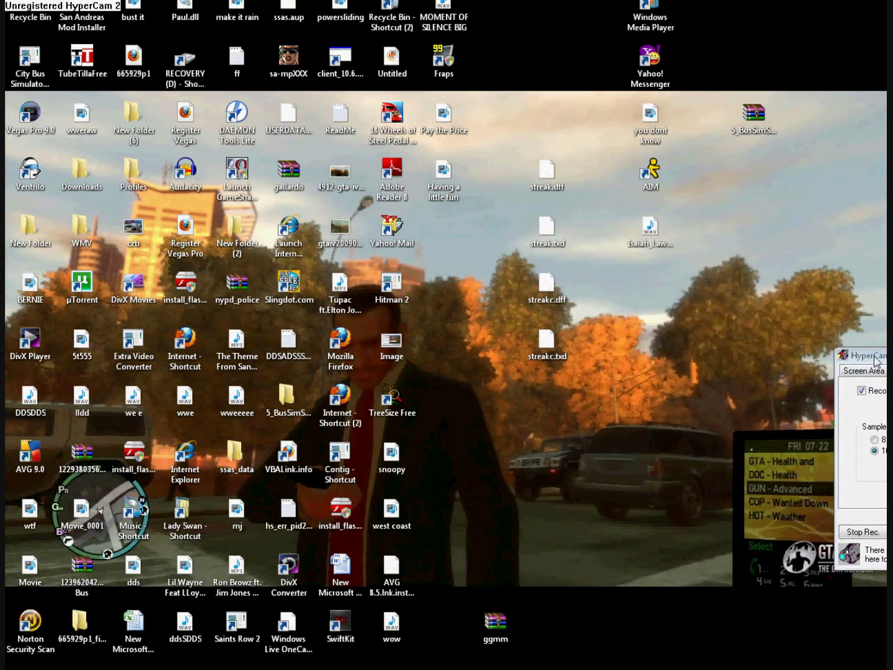
Open New Folder (6) on the desktop to view the game's files, and minimize its window
left_click_drag(876, 361, 889, 379)
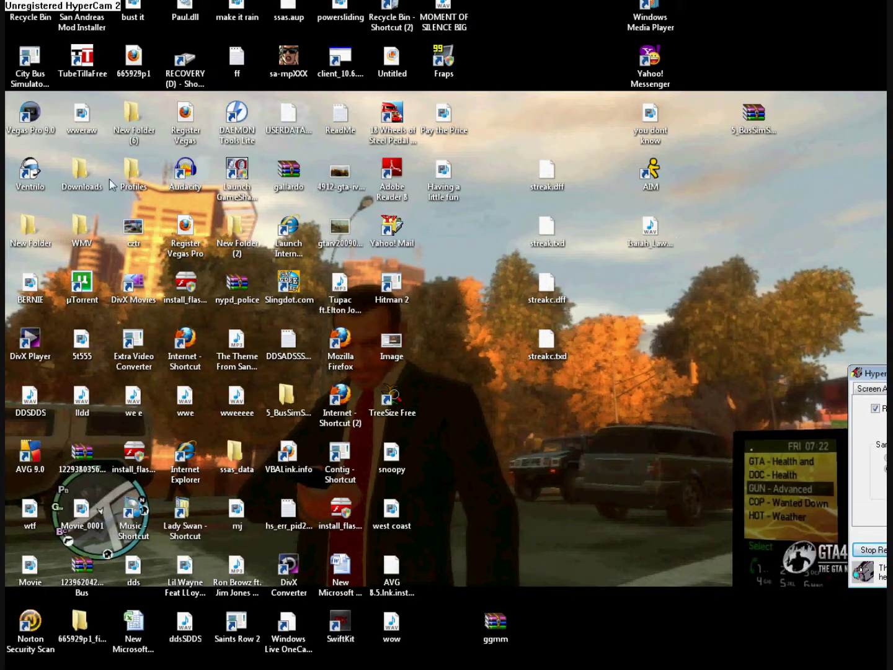
double_click(132, 114)
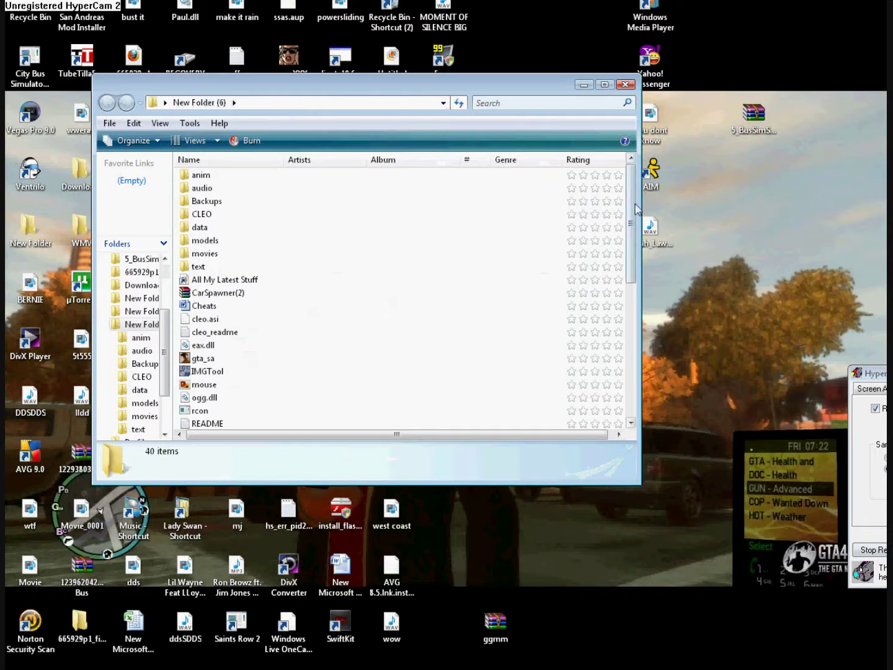
left_click(583, 85)
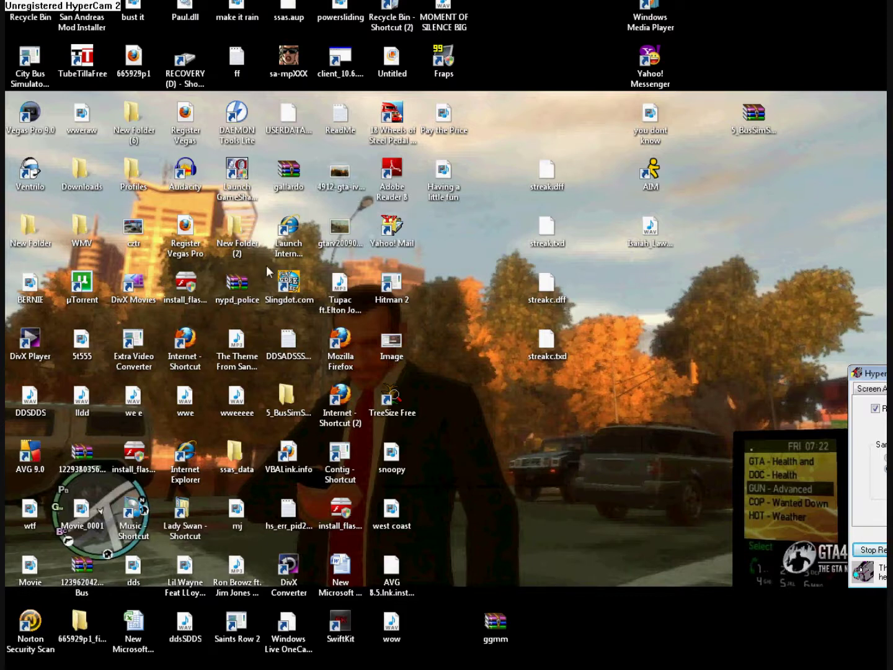
left_click(138, 137)
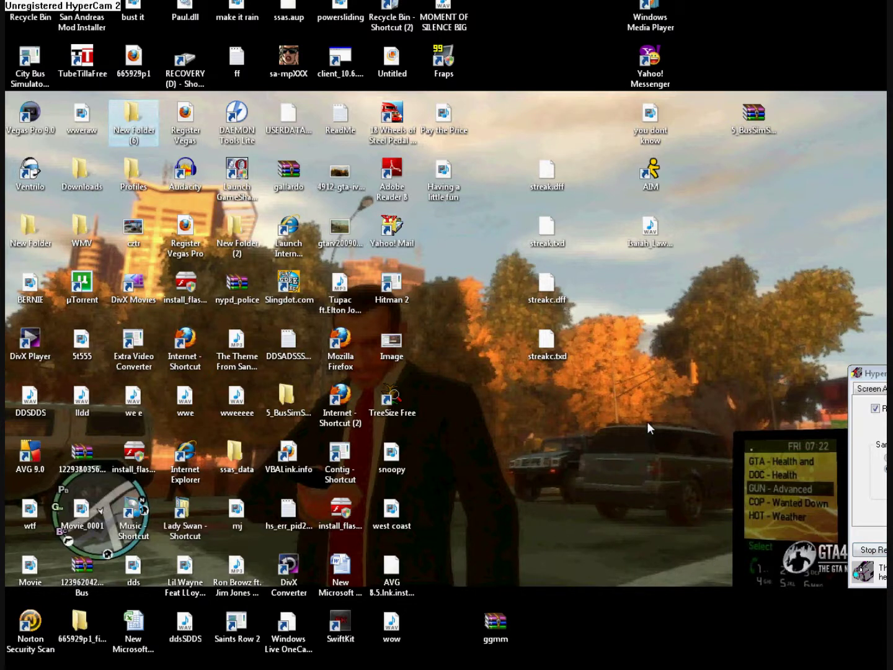
left_click(533, 400)
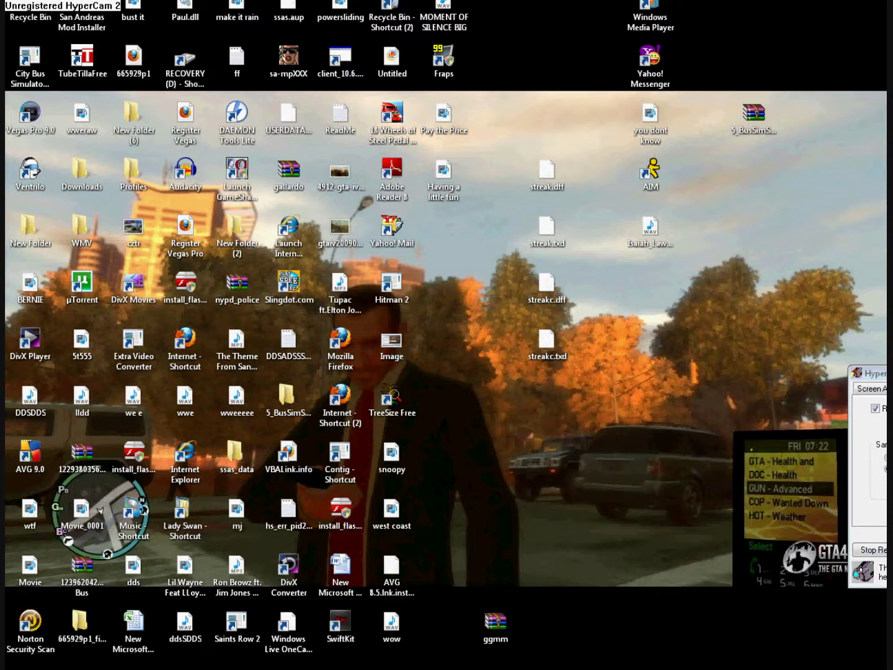